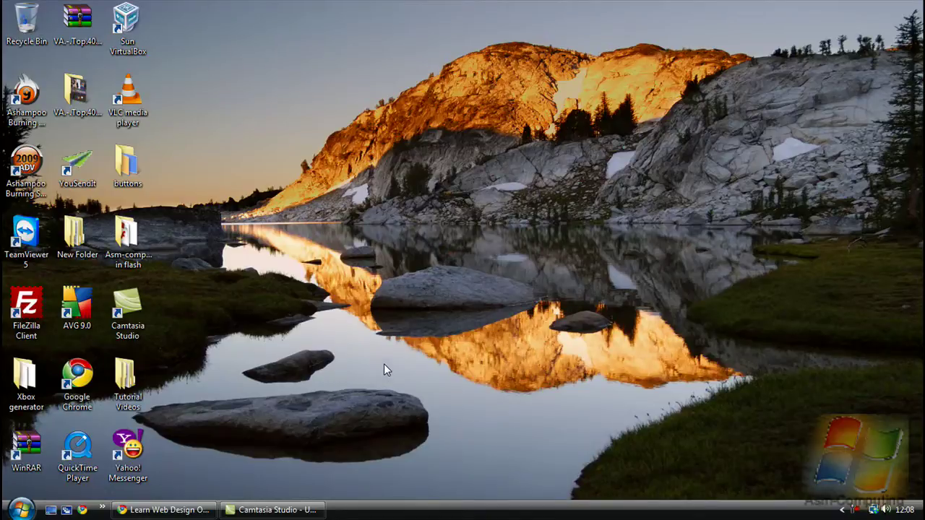
Step: Launch Run from Start > All Programs > Accessories and move it to the screen centre
left_click(20, 510)
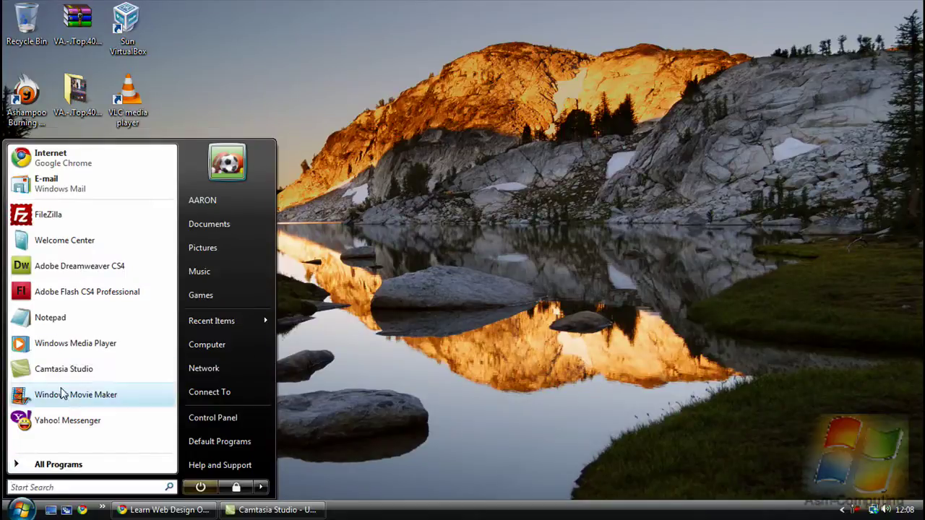
left_click(62, 466)
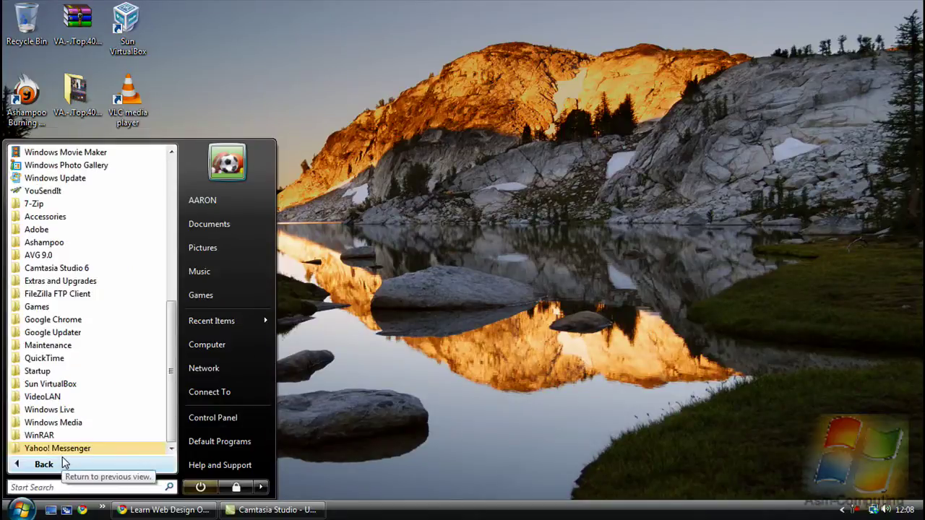
left_click(57, 217)
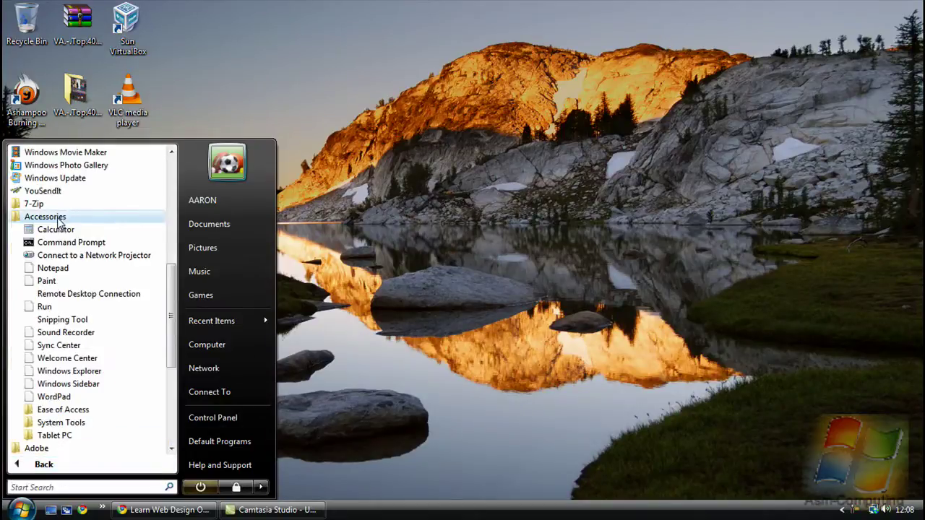
left_click(45, 307)
left_click_drag(144, 368, 435, 209)
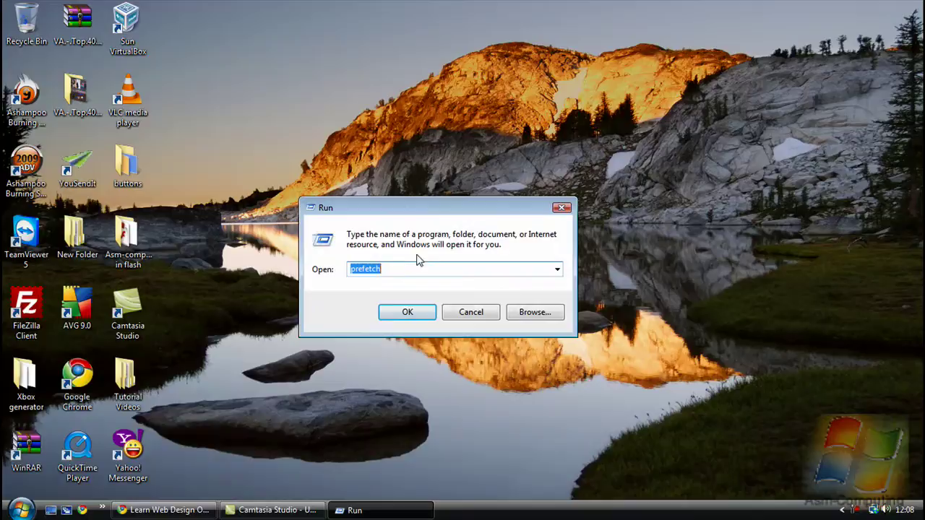
Step: Replace the 'prefetch' entry in Run with %temp% to open the Temp folder
left_click_drag(403, 267, 345, 266)
type("%")
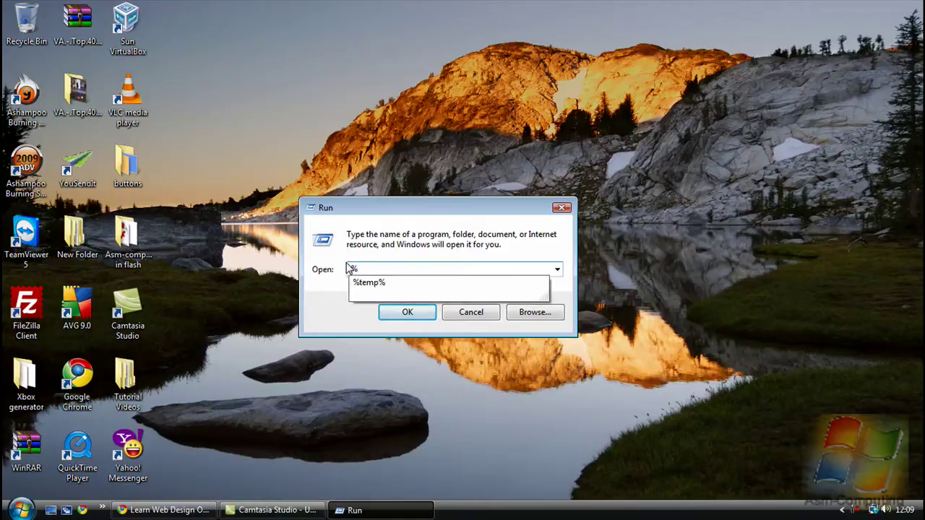
type("temp")
type("%")
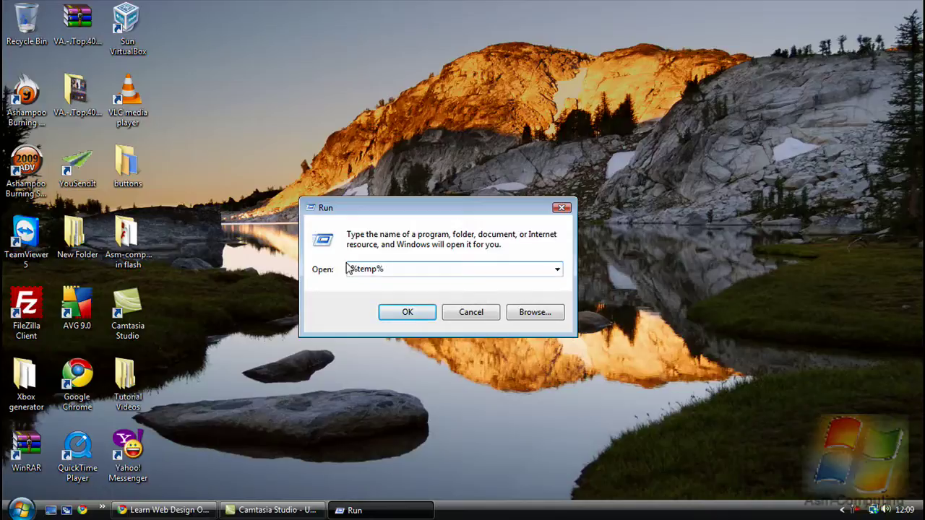
left_click(407, 312)
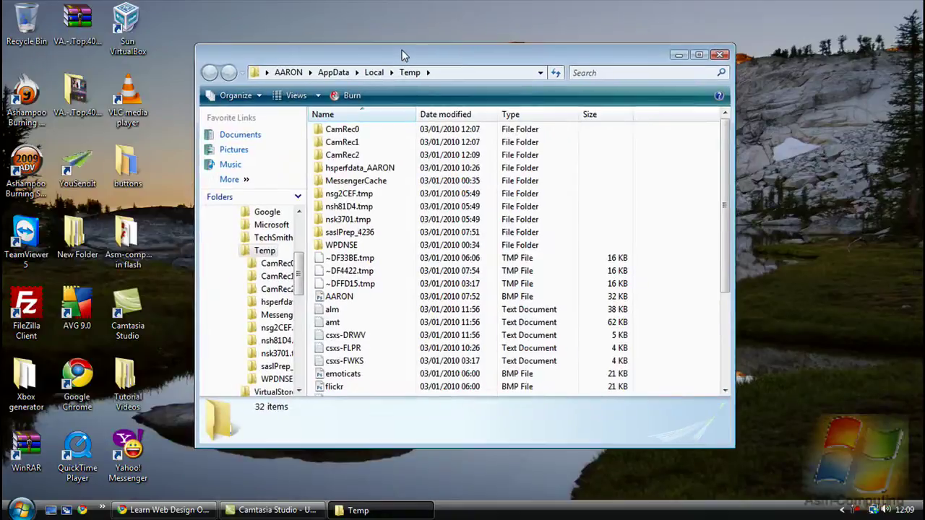
Step: Select all 32 items in the Temp folder and confirm moving them to the Recycle Bin
left_click_drag(240, 43, 403, 49)
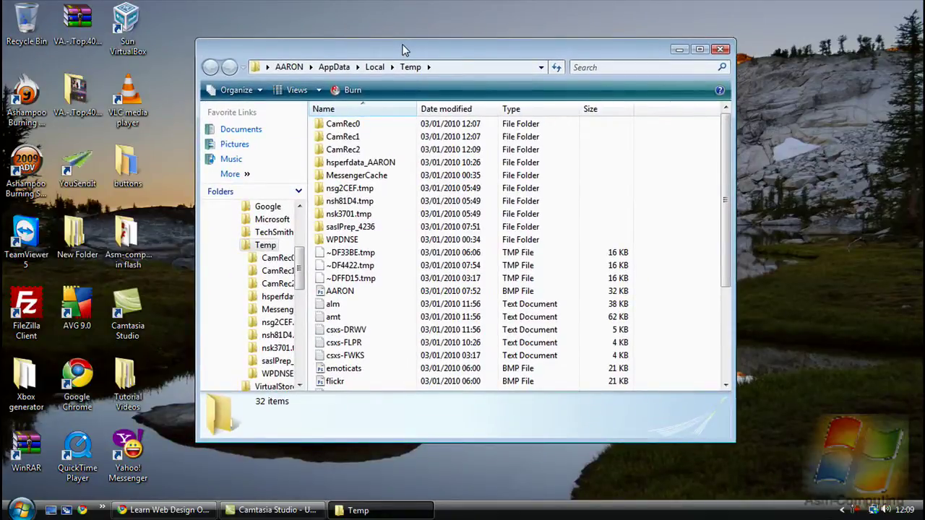
left_click(353, 127)
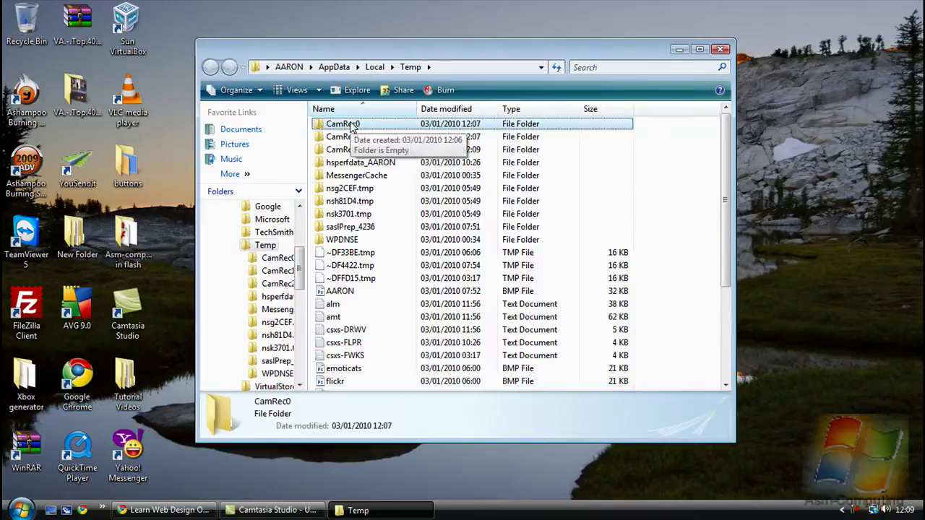
key("ctrl+a")
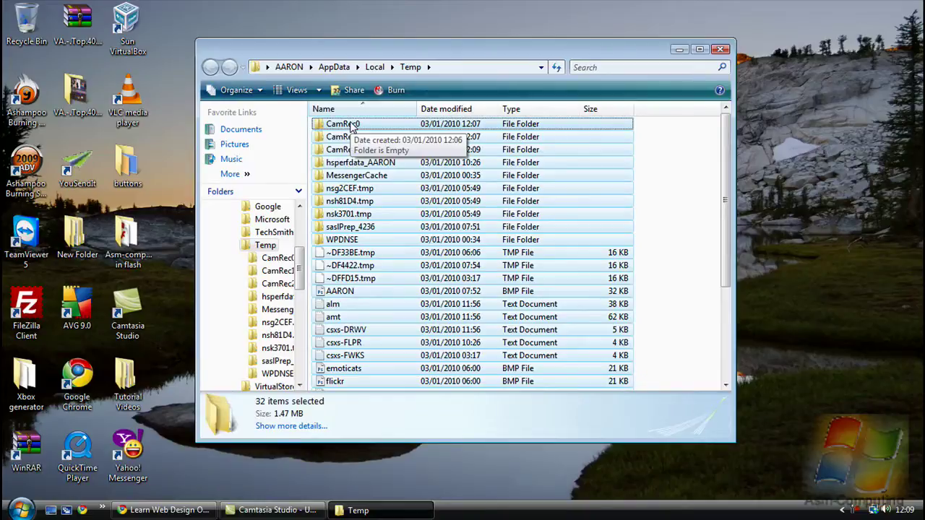
key("Delete")
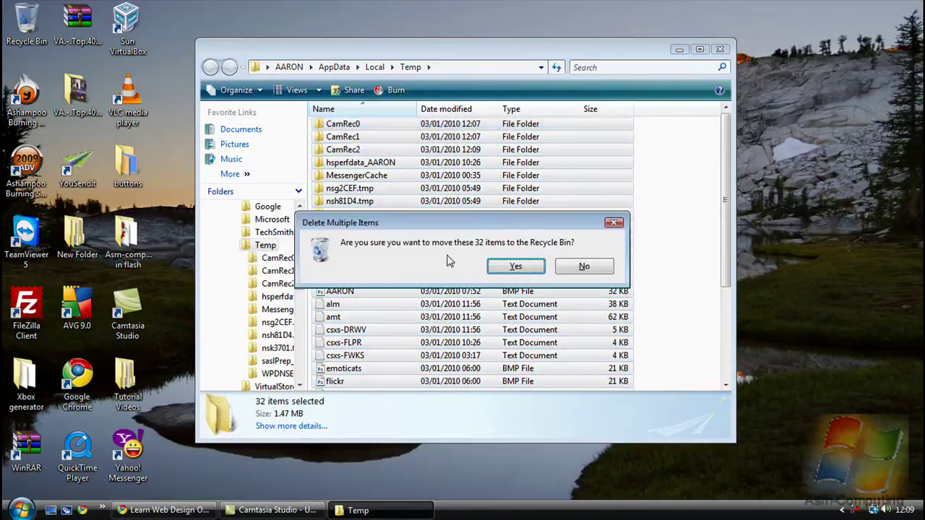
left_click(514, 269)
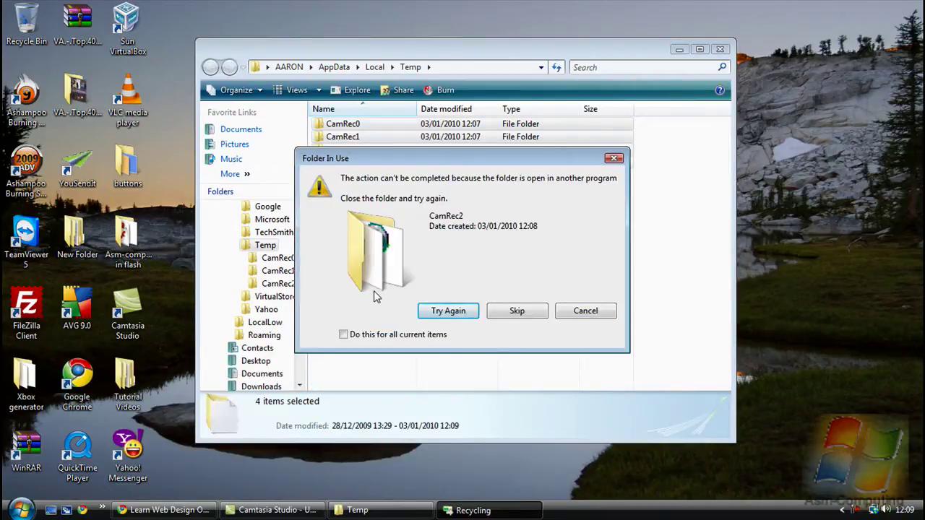
Step: Skip every in-use item and the CamRec0 access-denied prompt, leaving four Temp leftovers
mouse_move(398, 153)
left_mouse_down()
mouse_move(384, 119)
mouse_move(405, 114)
left_mouse_up()
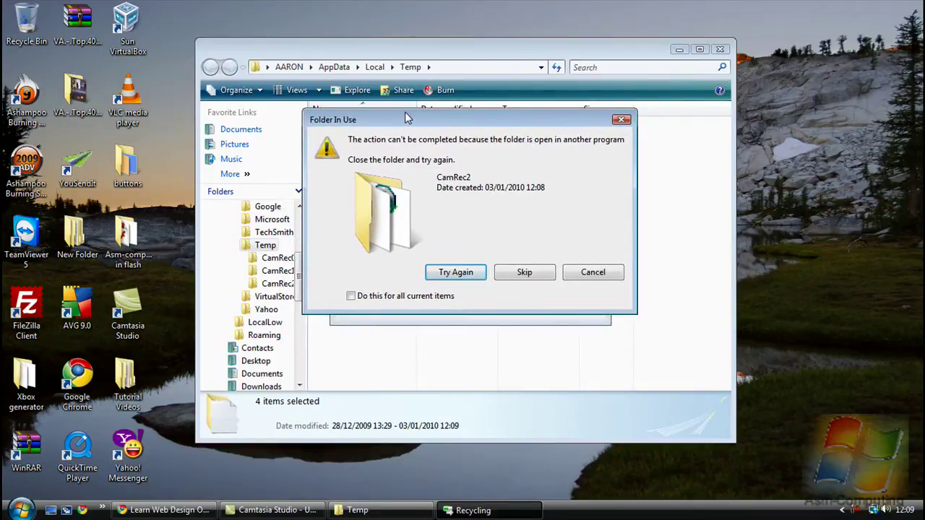
left_click_drag(406, 118, 406, 120)
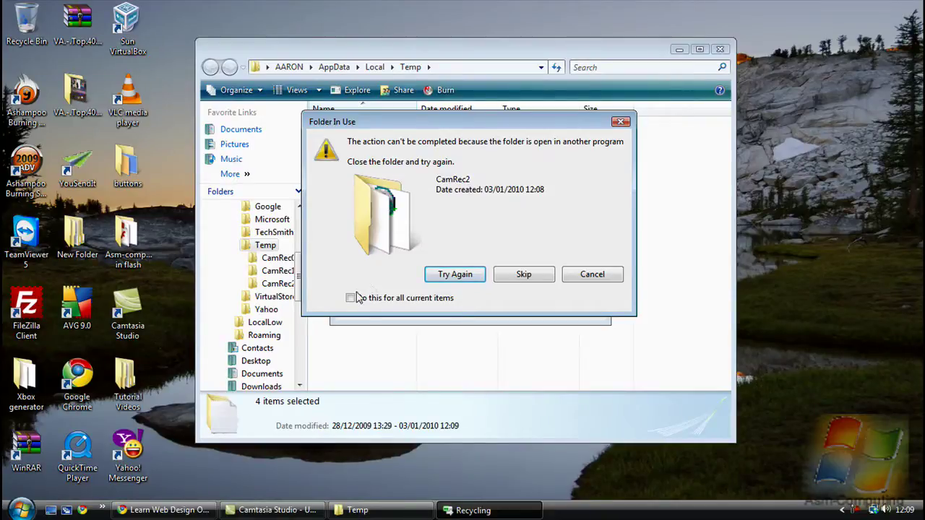
left_click(353, 300)
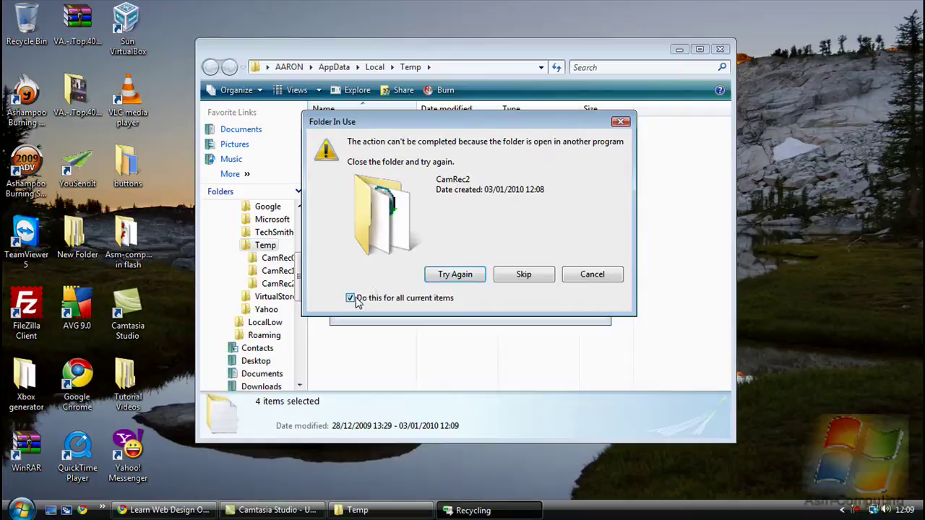
left_click(510, 275)
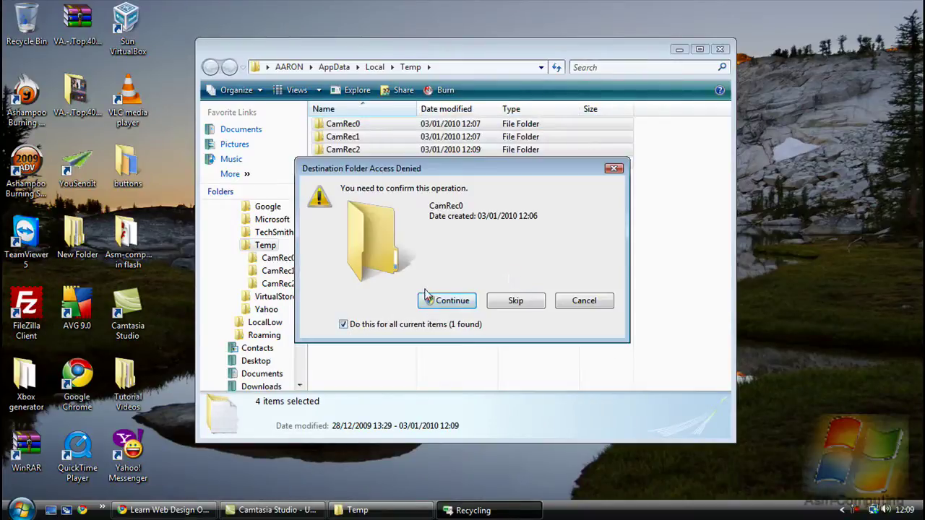
left_click(521, 302)
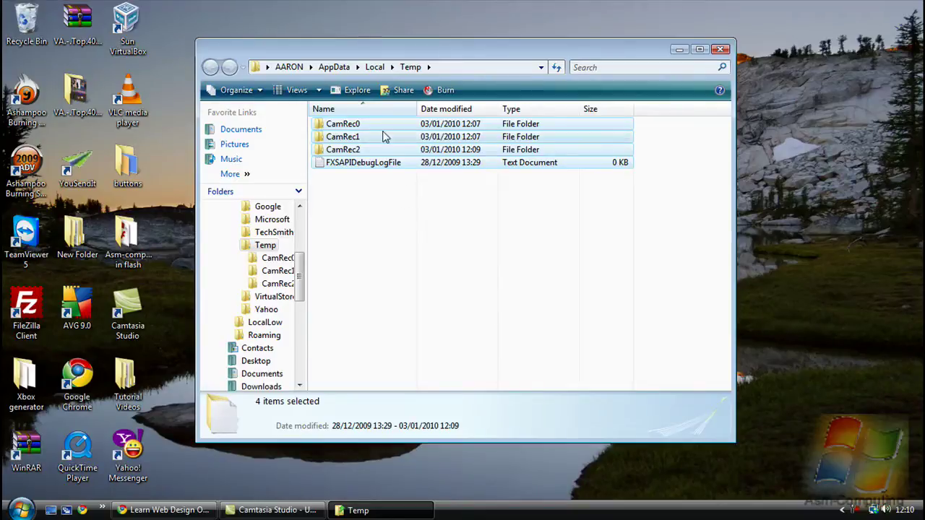
Step: Close the Temp window and permanently delete the Recycle Bin's 28 items
left_click(721, 49)
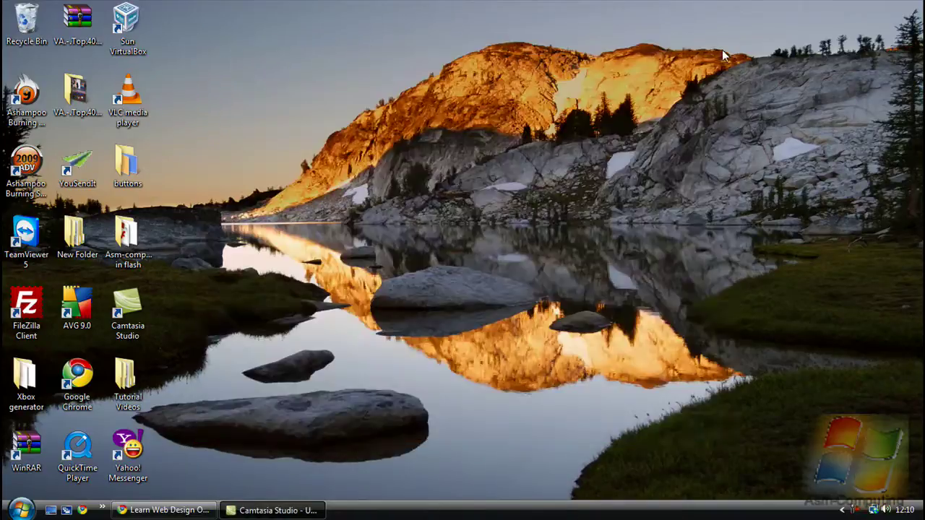
right_click(32, 33)
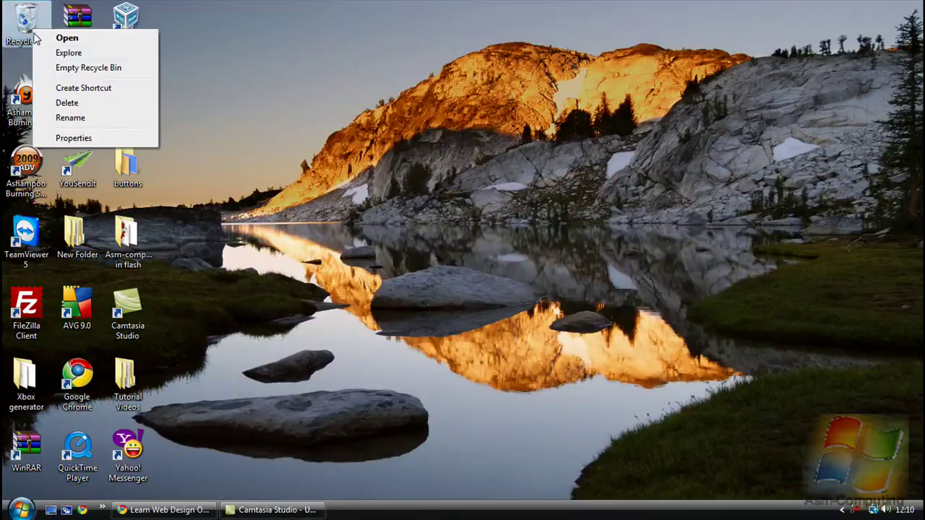
left_click(66, 67)
left_click(514, 267)
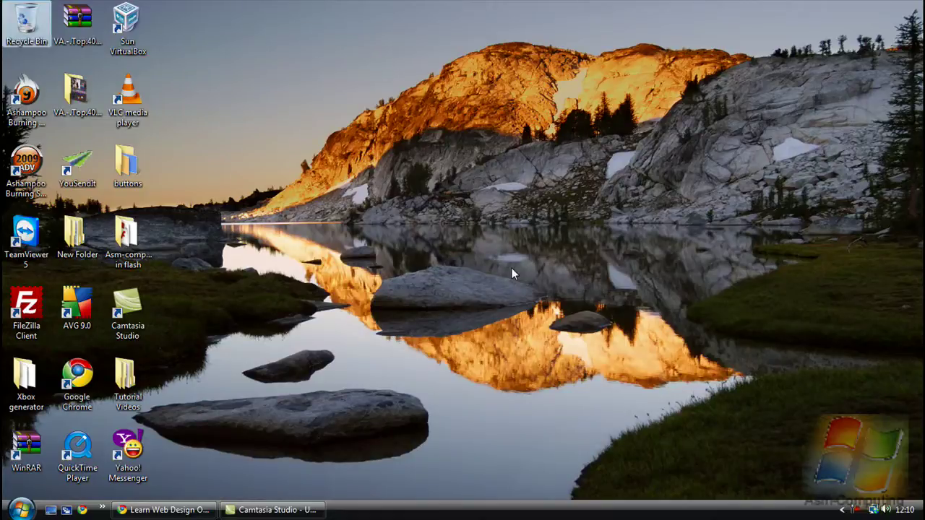
left_click(22, 509)
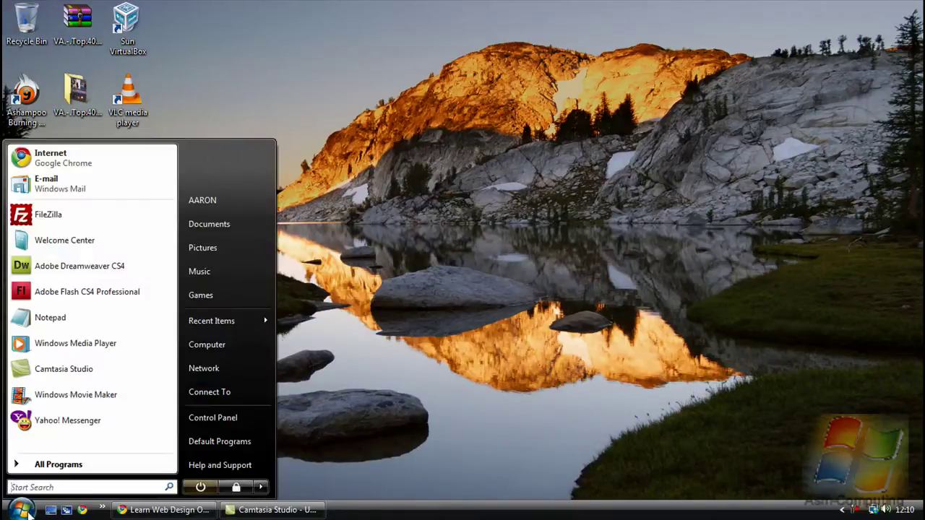
left_click(362, 442)
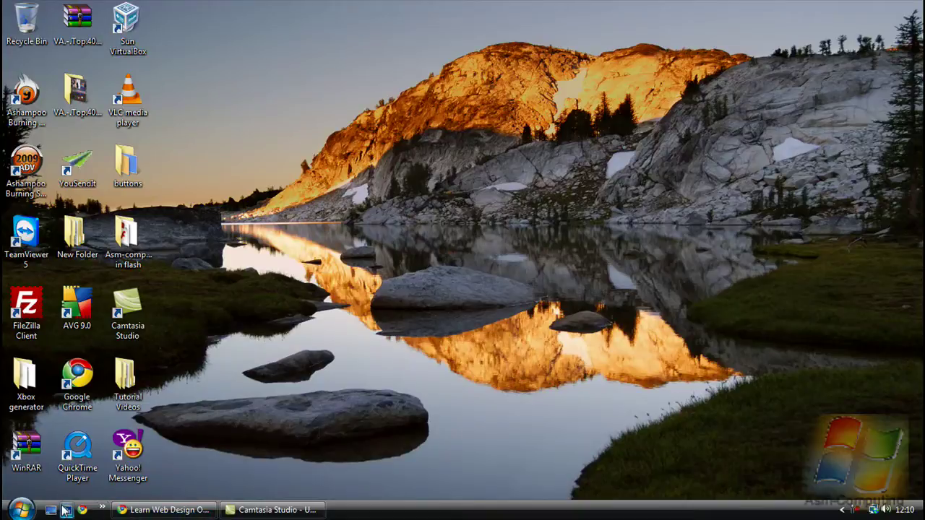
left_click(21, 510)
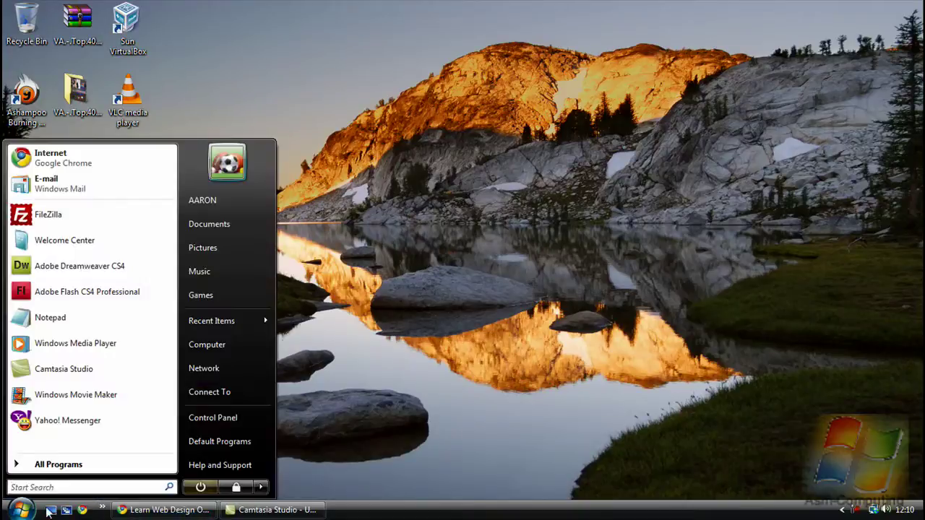
left_click(207, 425)
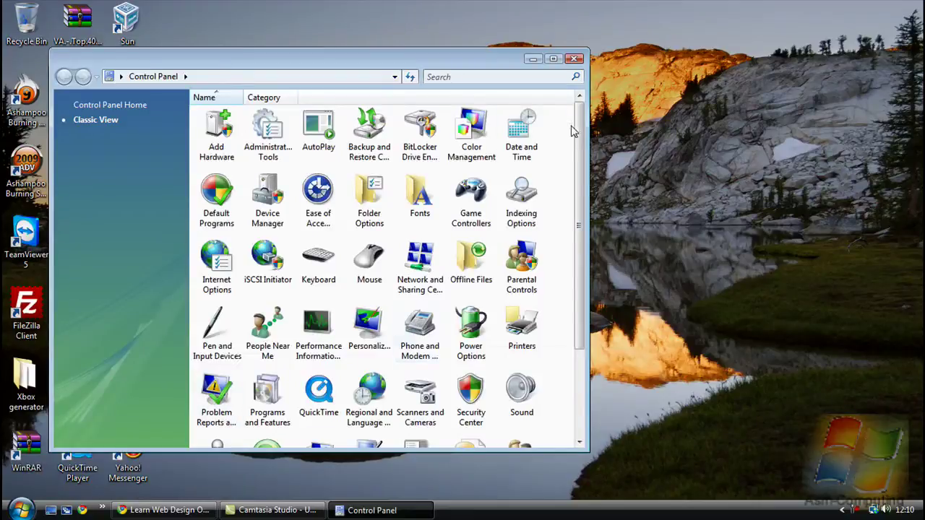
left_click_drag(581, 130, 565, 282)
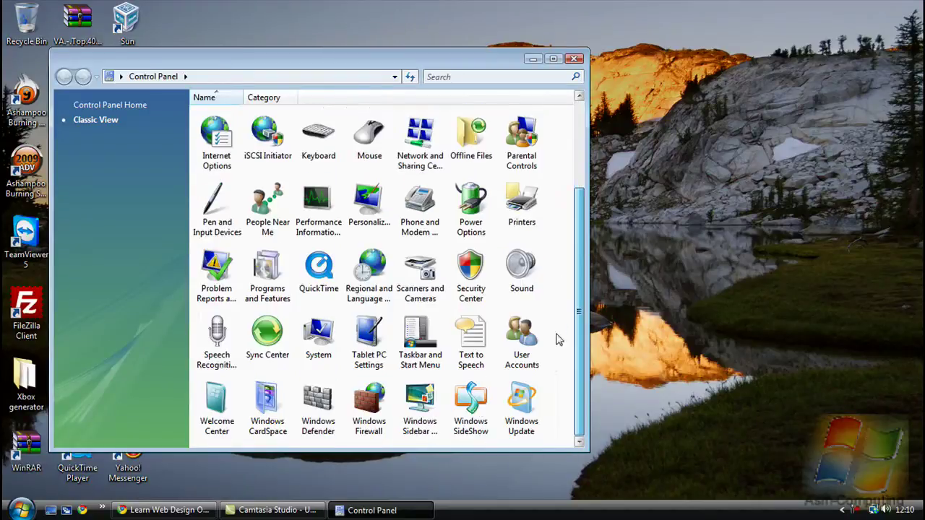
left_click_drag(567, 318, 565, 128)
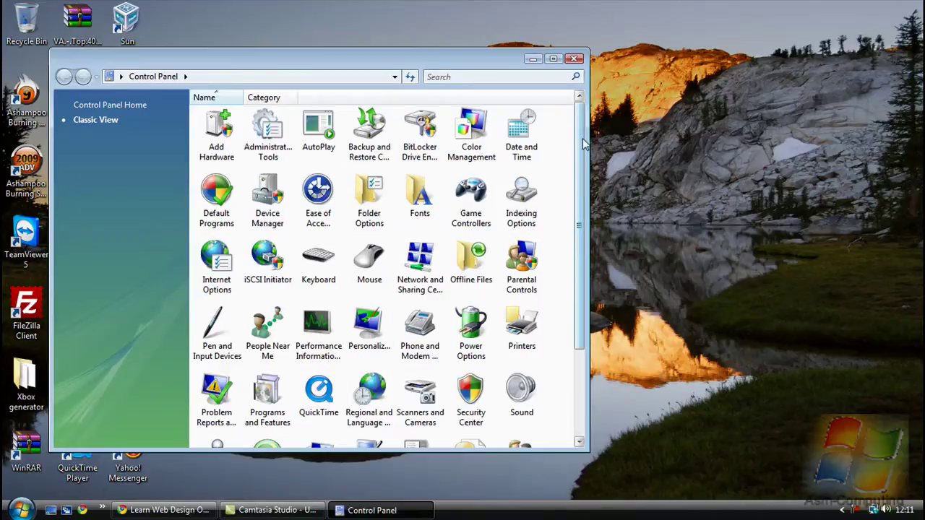
left_click(574, 59)
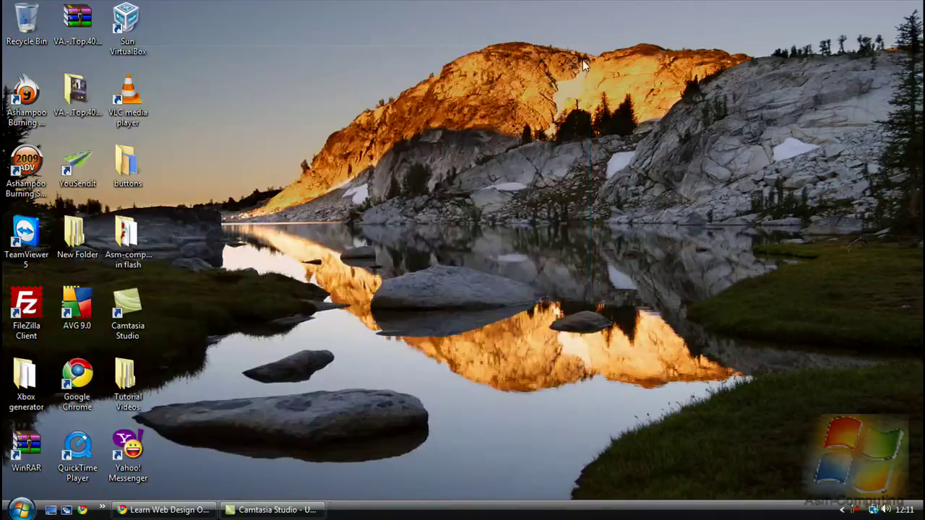
left_click(21, 510)
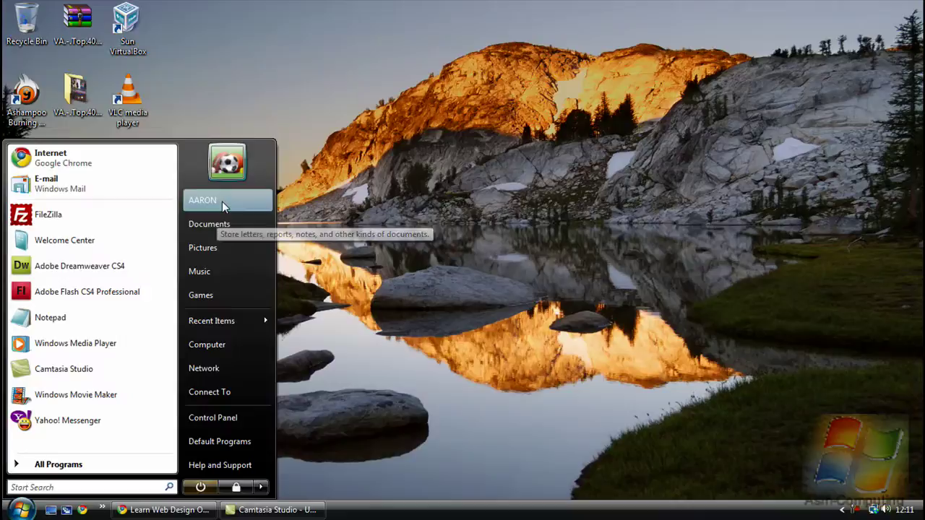
left_click(214, 271)
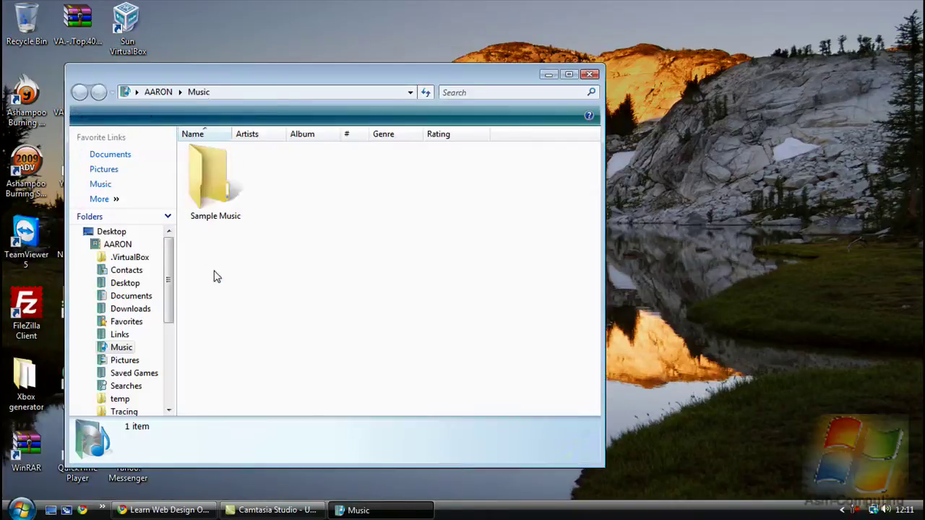
left_click(588, 75)
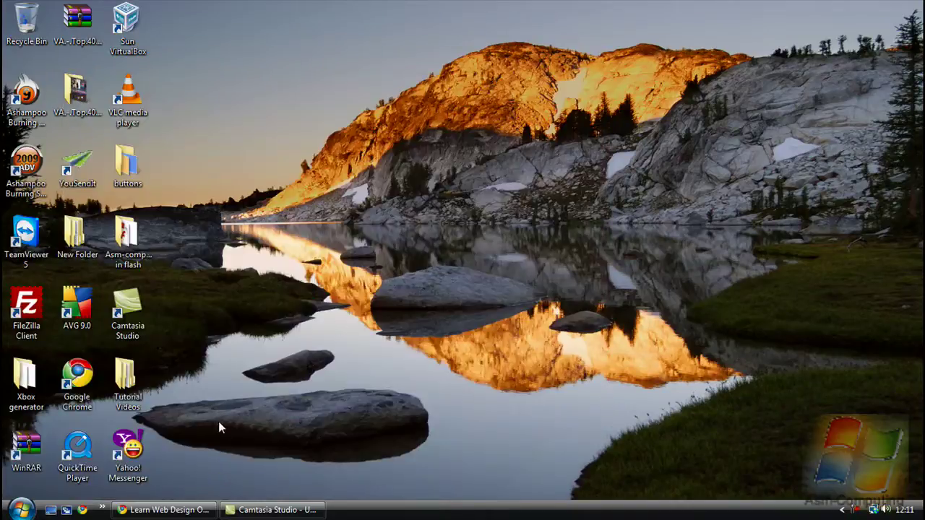